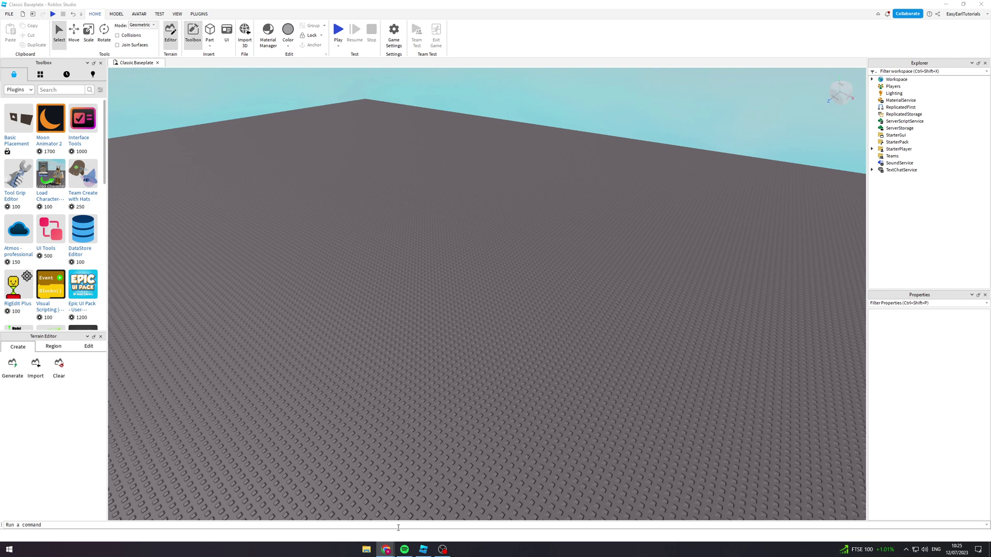
Step: Switch to Chrome and review the Basic Placement System page on the Roblox Marketplace, then return to Roblox Studio
mouse_move(393, 554)
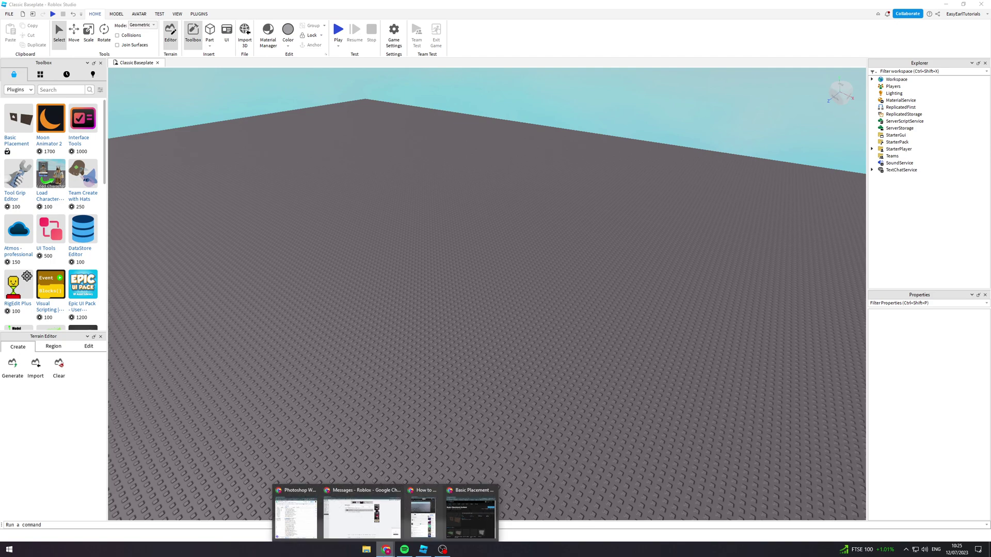
left_click(467, 521)
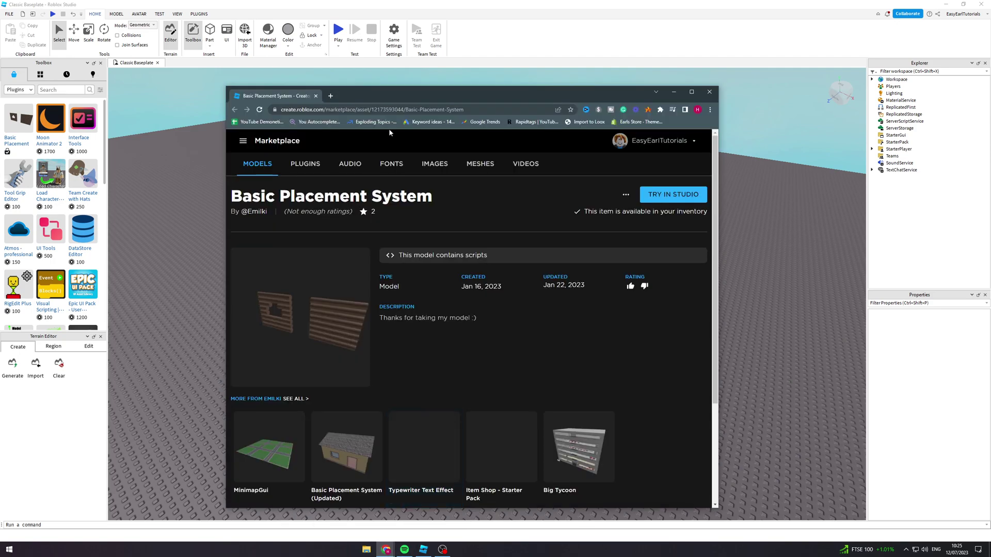
left_click_drag(403, 94, 356, 83)
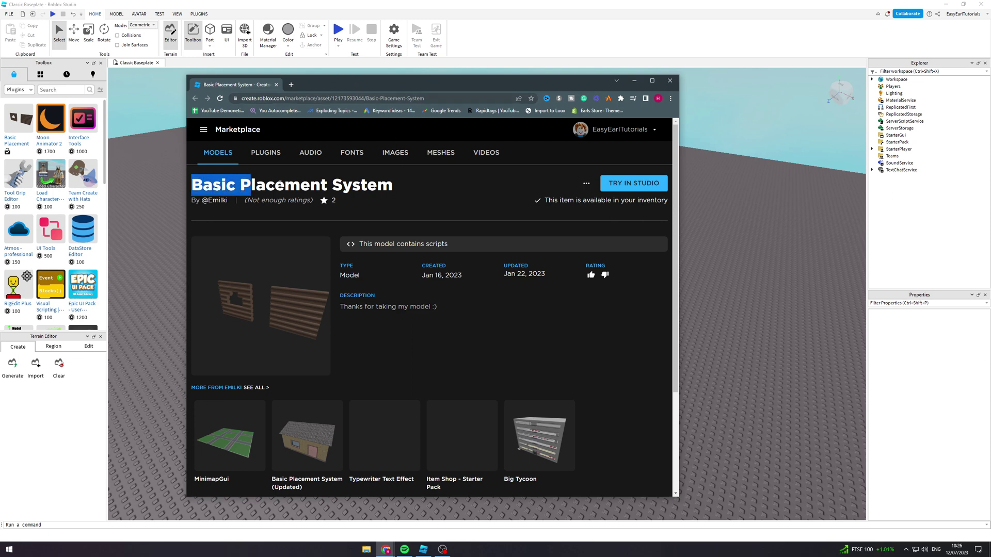
left_click_drag(280, 185, 390, 181)
left_click(215, 211)
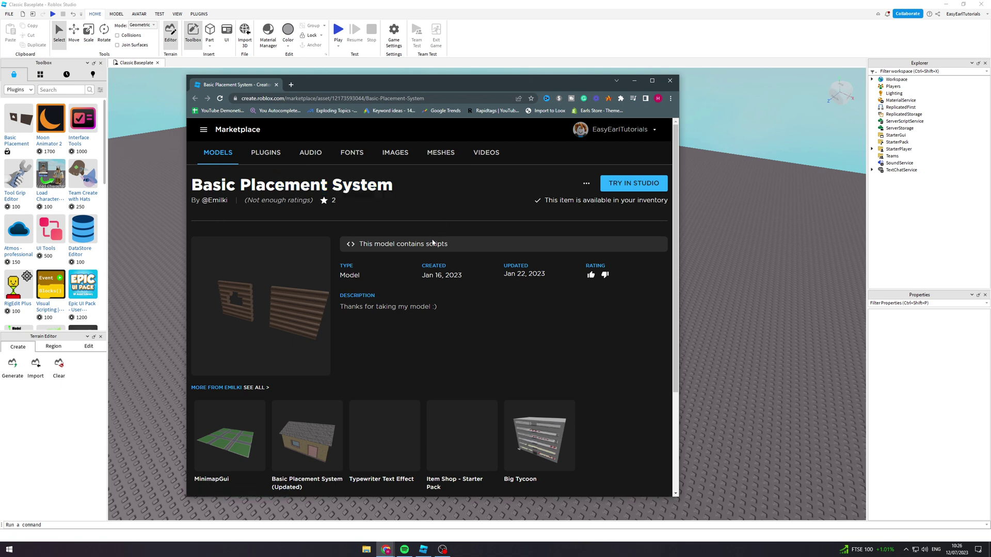
scroll(332, 185, "down", 1)
scroll(332, 185, "up", 1)
left_click(633, 82)
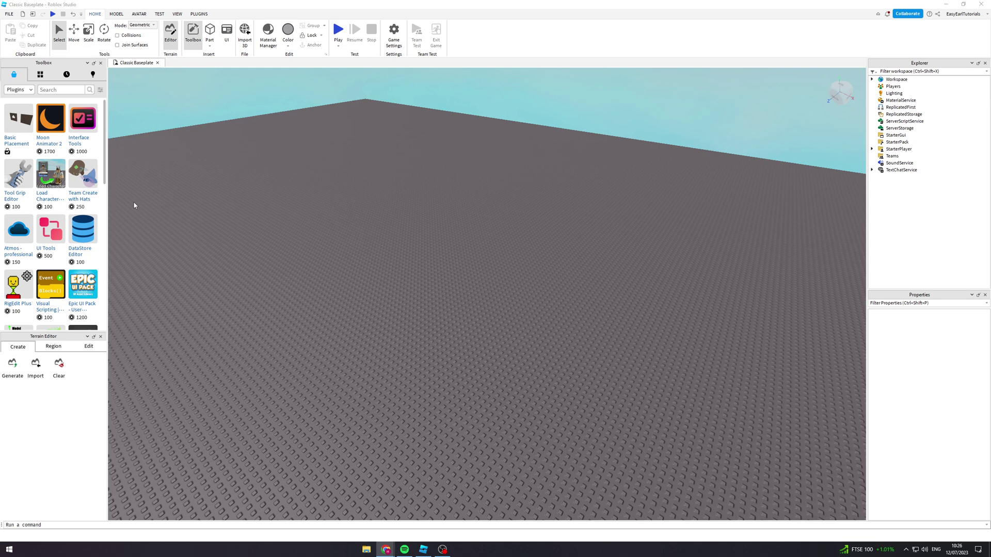
Step: Insert the Basic Placement System model from the Toolbox plugins and accept its included scripts
left_click(7, 128)
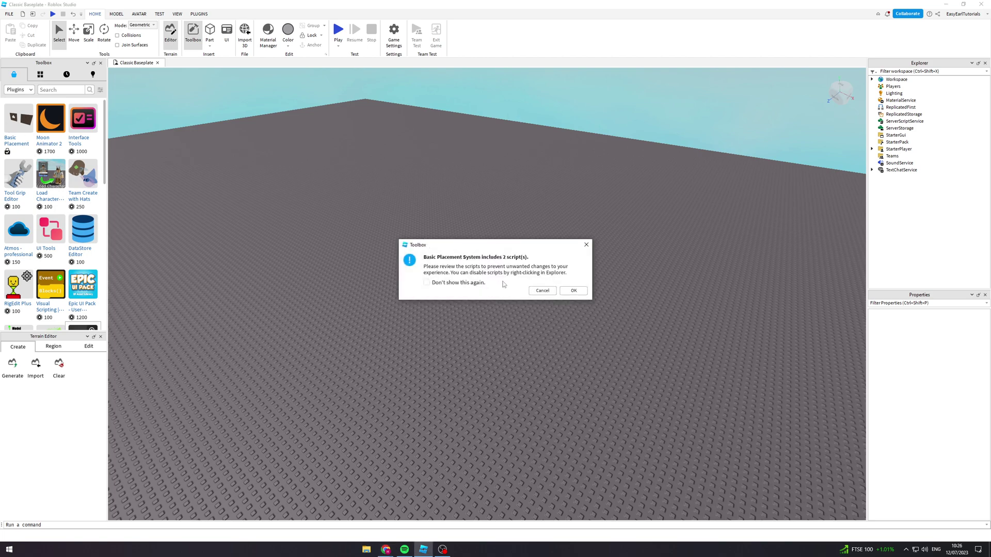
left_click(570, 295)
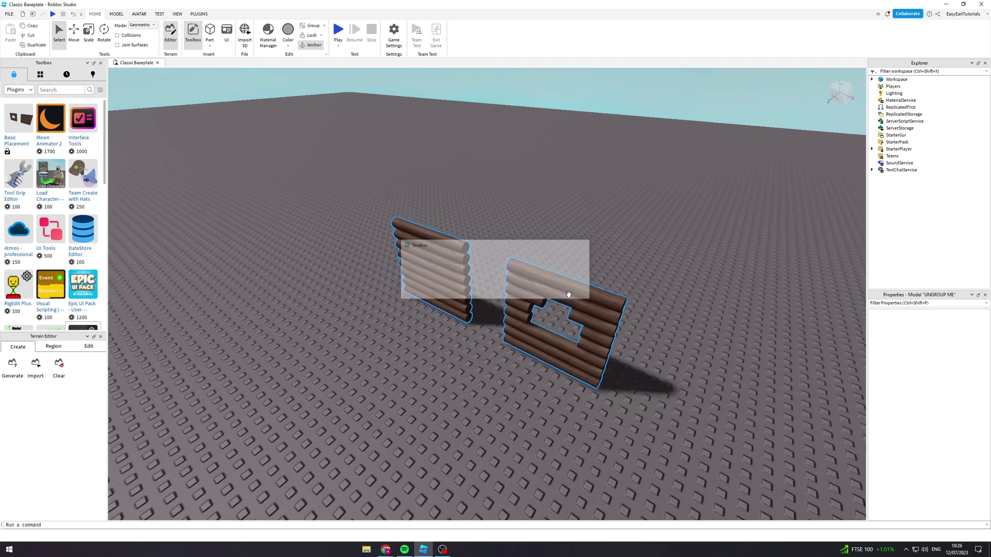
right_click_drag(598, 266, 597, 265)
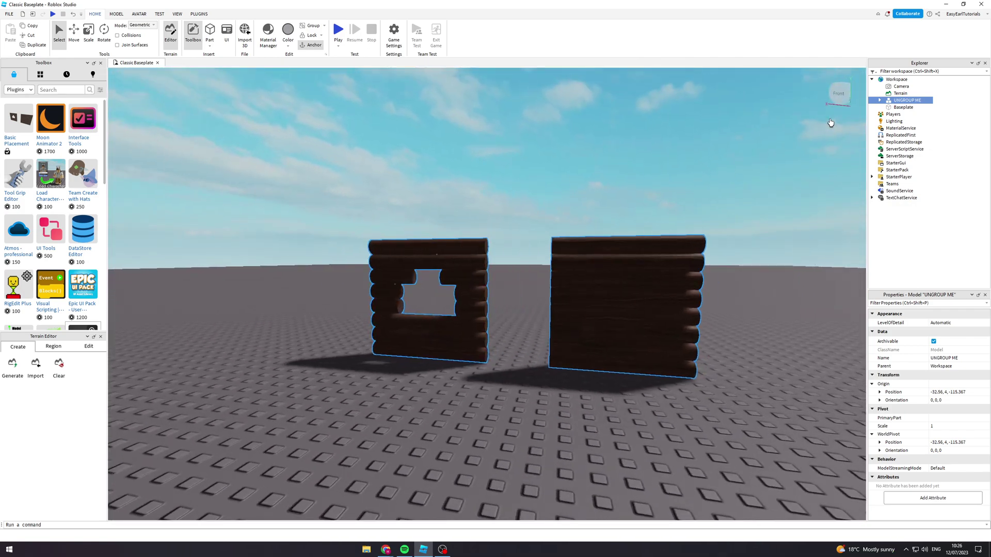
Step: Ungroup the UNGROUP ME model and the UNGROUP IN WORKSPACE model inside Workspace
right_click(897, 102)
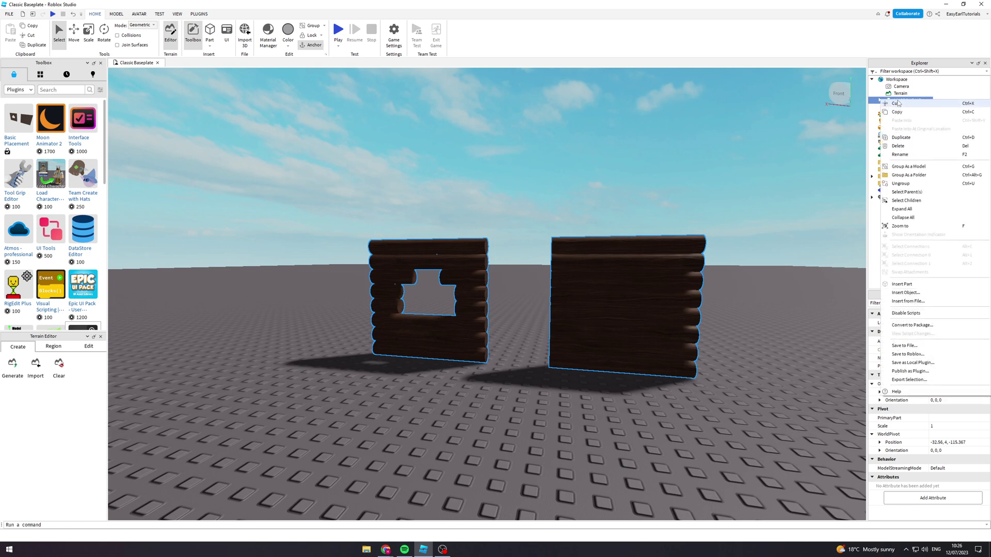
left_click(900, 183)
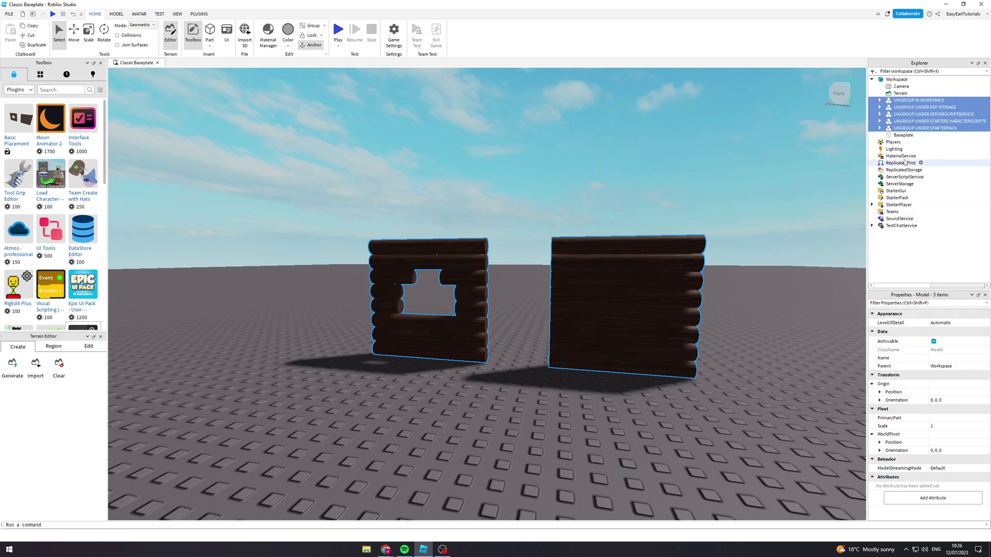
double_click(903, 103)
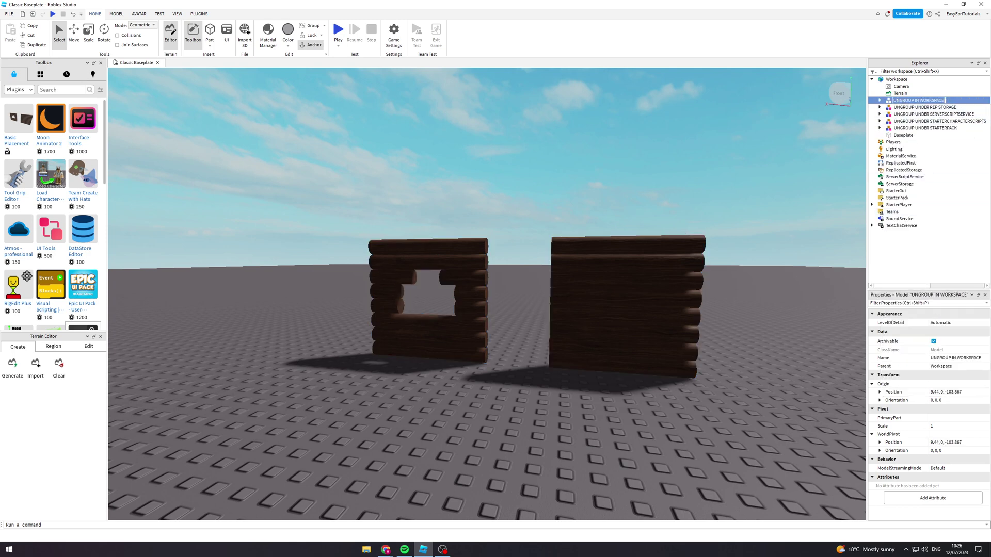
left_click(906, 116)
left_click(904, 103)
right_click(918, 106)
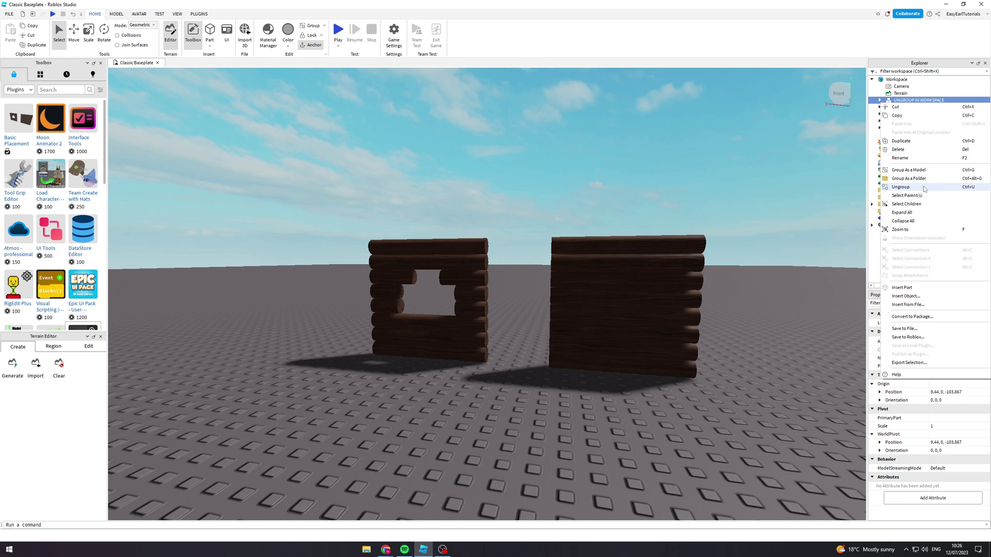
left_click(900, 186)
Step: Move the UNGROUP UNDER REP STORAGE model into ReplicatedStorage and ungroup it there
left_click(902, 115)
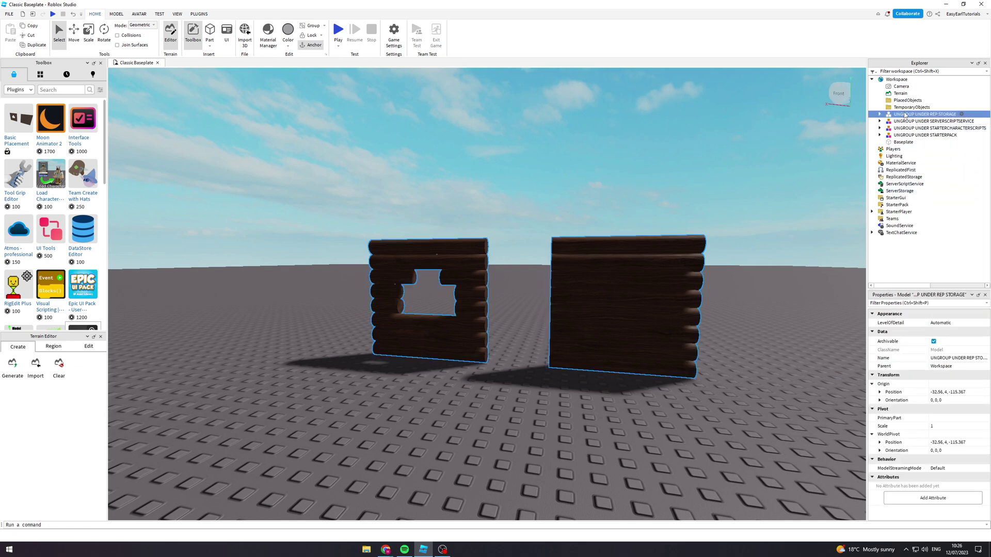
left_click_drag(911, 120, 917, 179)
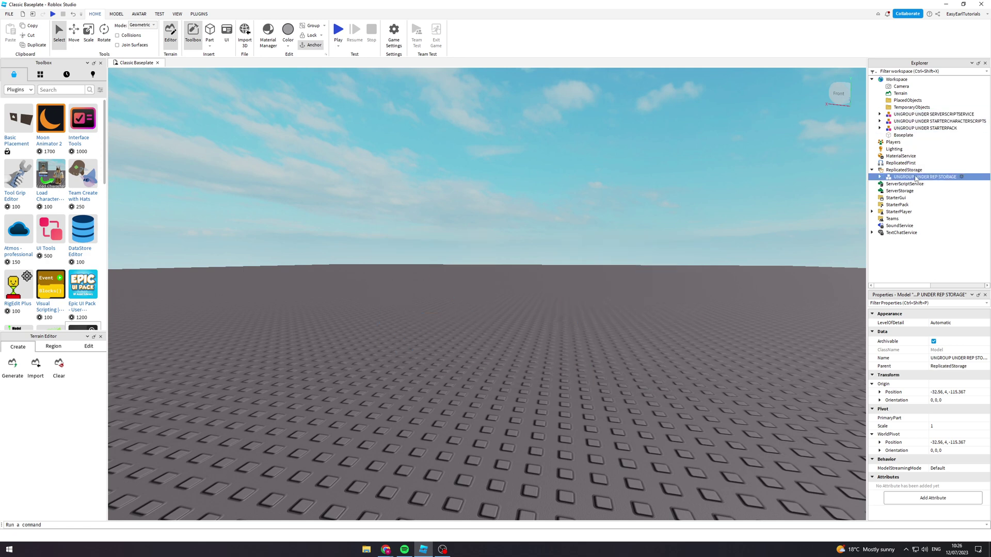
right_click(915, 179)
left_click(908, 253)
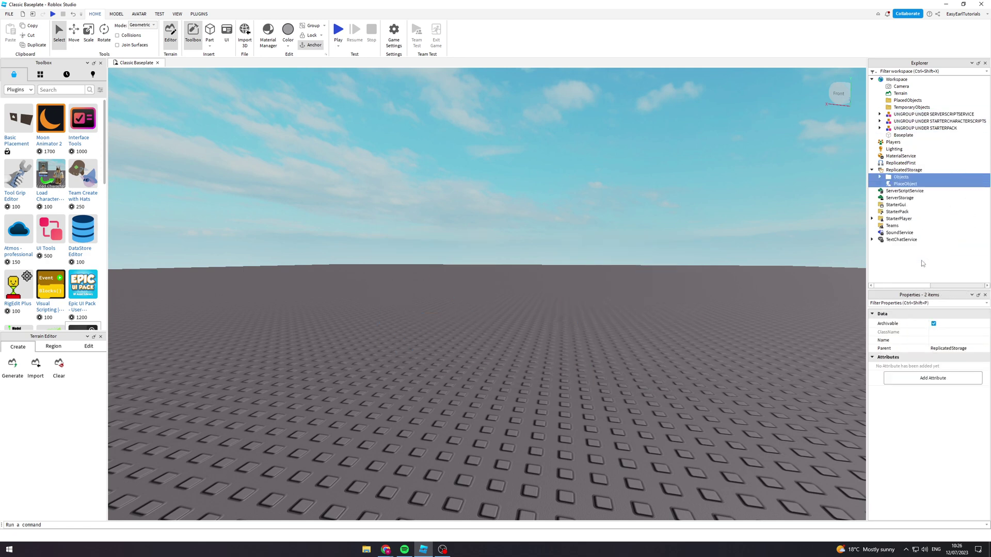
Step: Move the UNGROUP UNDER SERVERSCRIPTSERVICE model into ServerScriptService and ungroup it there
left_click(929, 121)
left_click(927, 114)
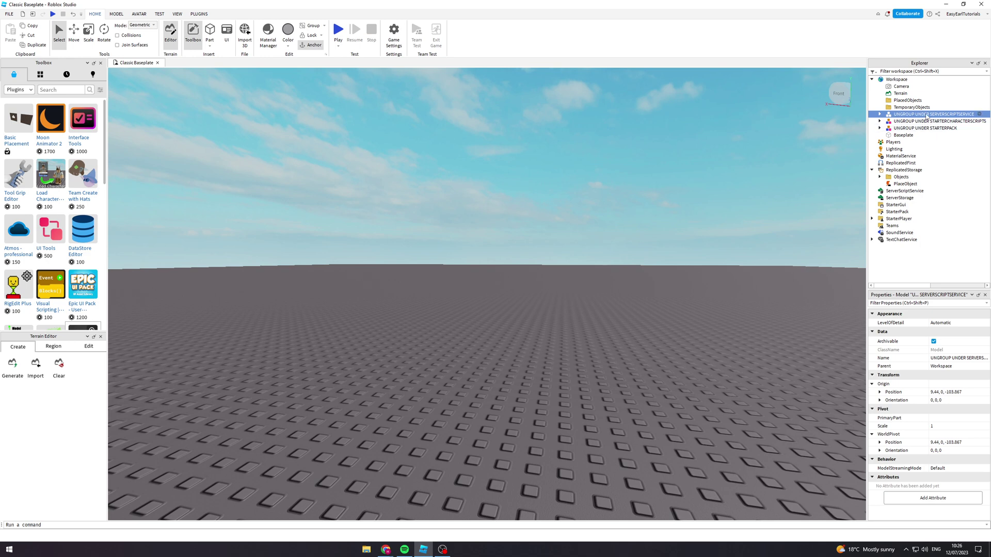
left_click_drag(926, 117, 946, 192)
right_click(924, 192)
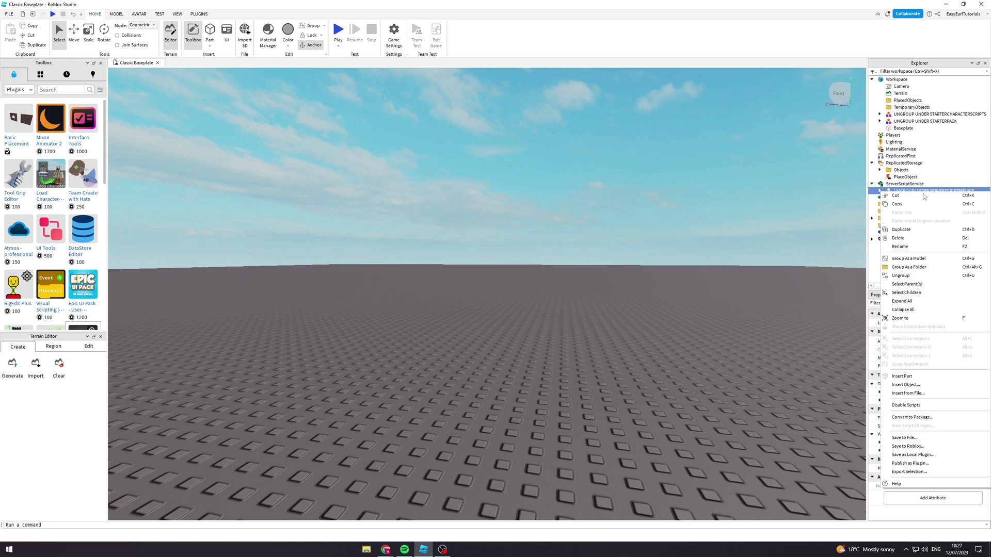
left_click(923, 276)
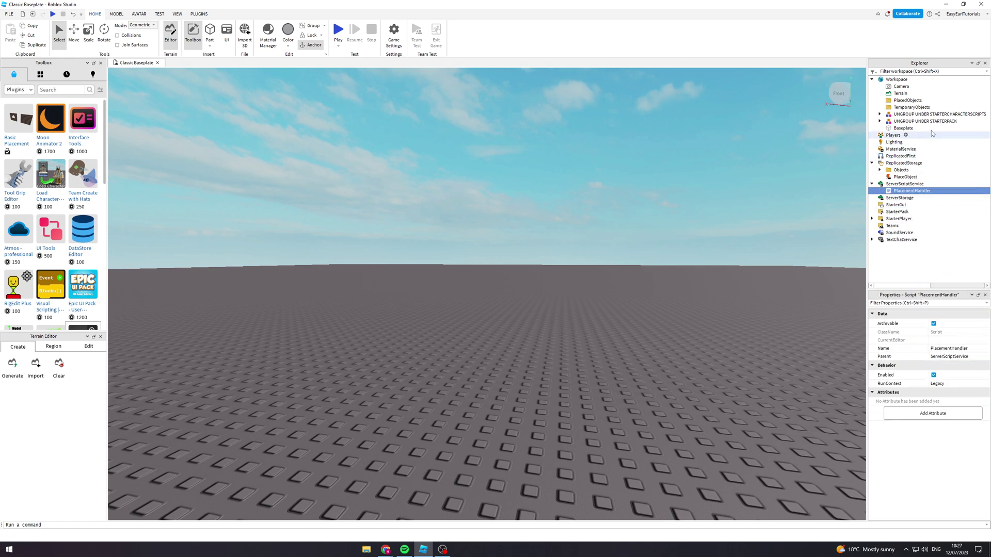
Step: Move the UNGROUP UNDER STARTERCHARACTERSCRIPTS model into StarterCharacterScripts under StarterPlayer and ungroup it there
left_click(926, 115)
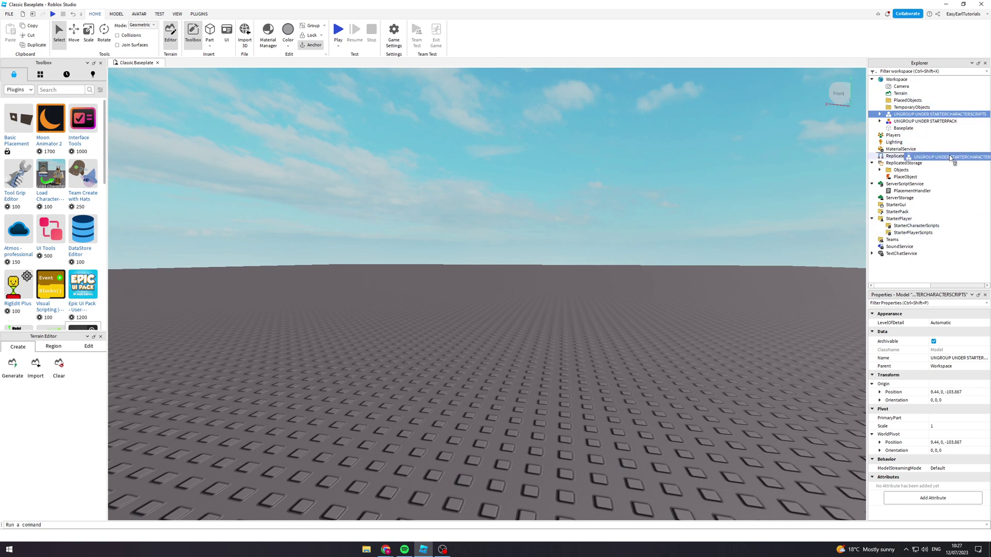
left_click_drag(951, 157, 923, 226)
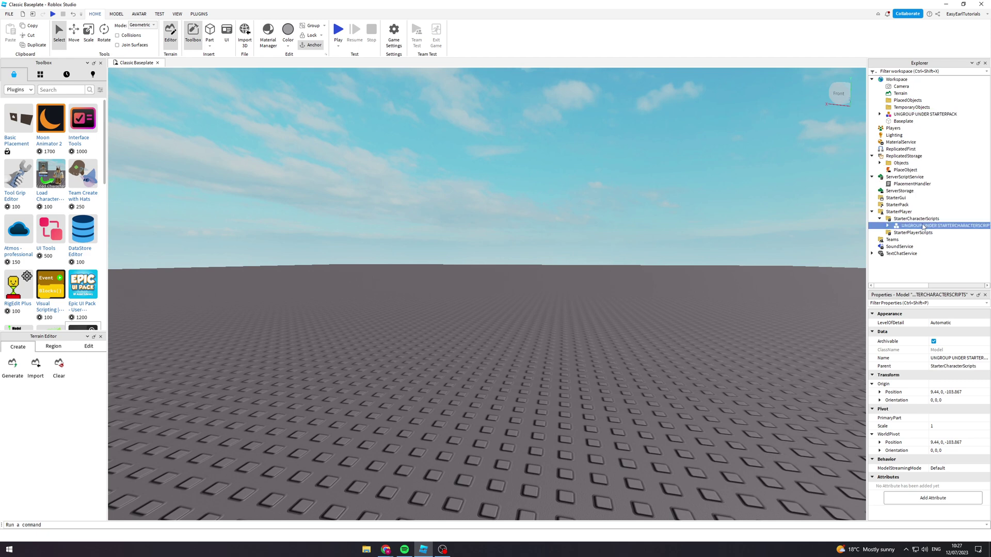
right_click(923, 226)
left_click(917, 308)
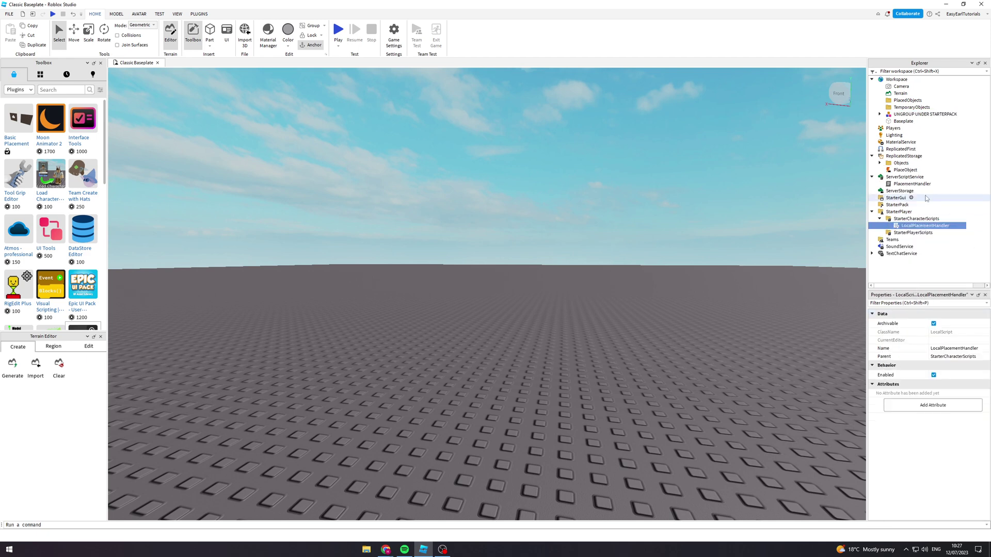
Step: Move the UNGROUP UNDER STARTERPACK model into StarterPack and ungroup it there
left_click(928, 116)
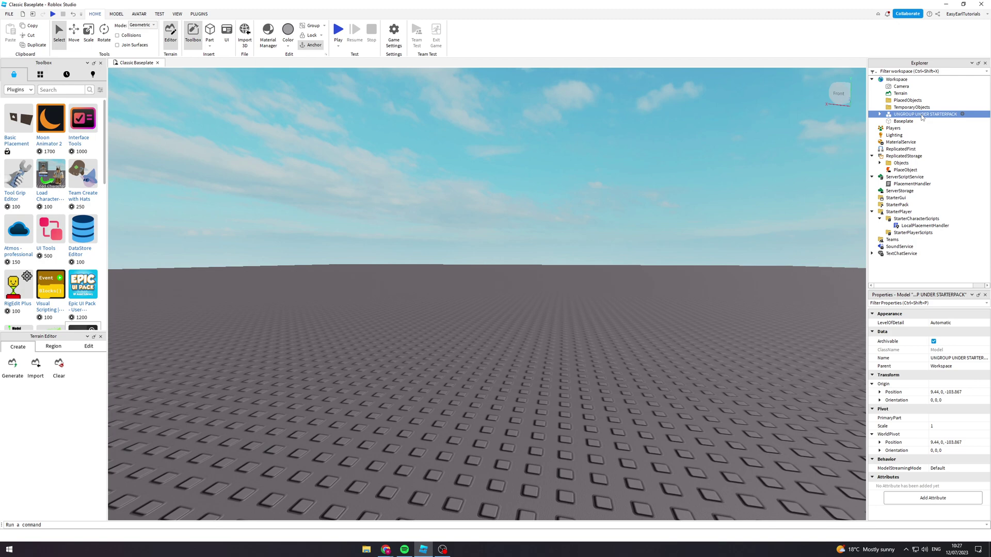
left_click_drag(930, 118, 900, 206)
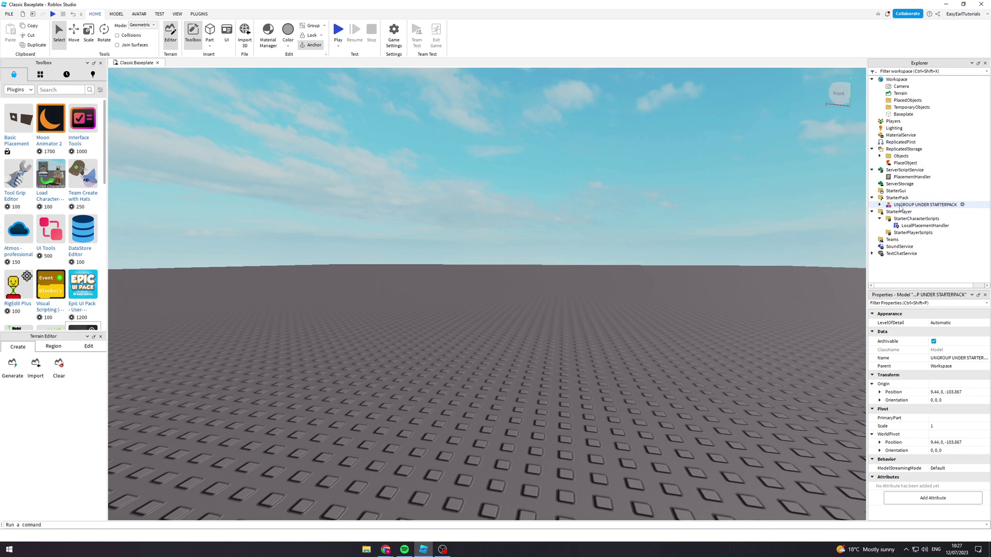
right_click(910, 207)
left_click(900, 292)
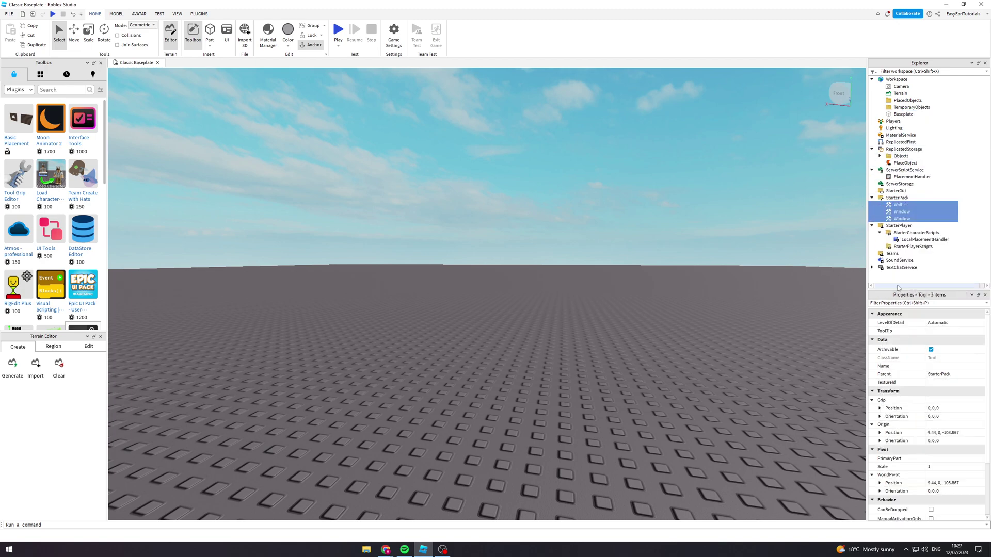
right_click_drag(793, 262, 793, 263)
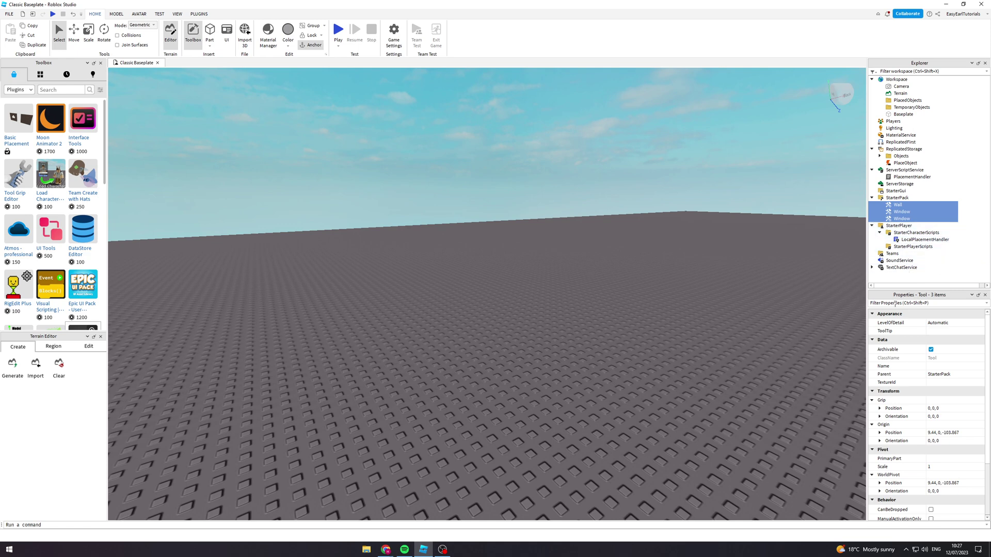
Step: Select the Wall tool in StarterPack and examine its properties
left_click(917, 206)
scroll(913, 334, "down", 3)
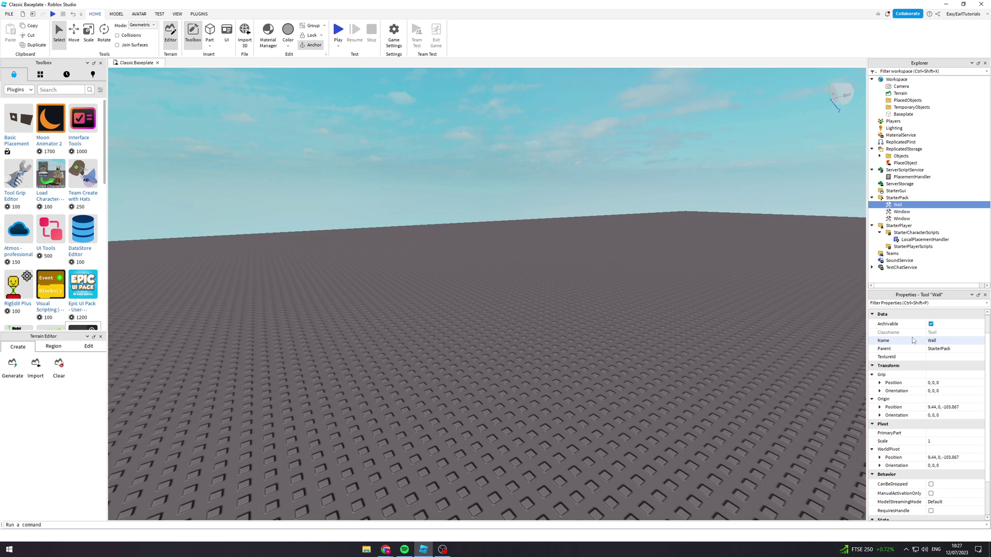
scroll(912, 359, "up", 3)
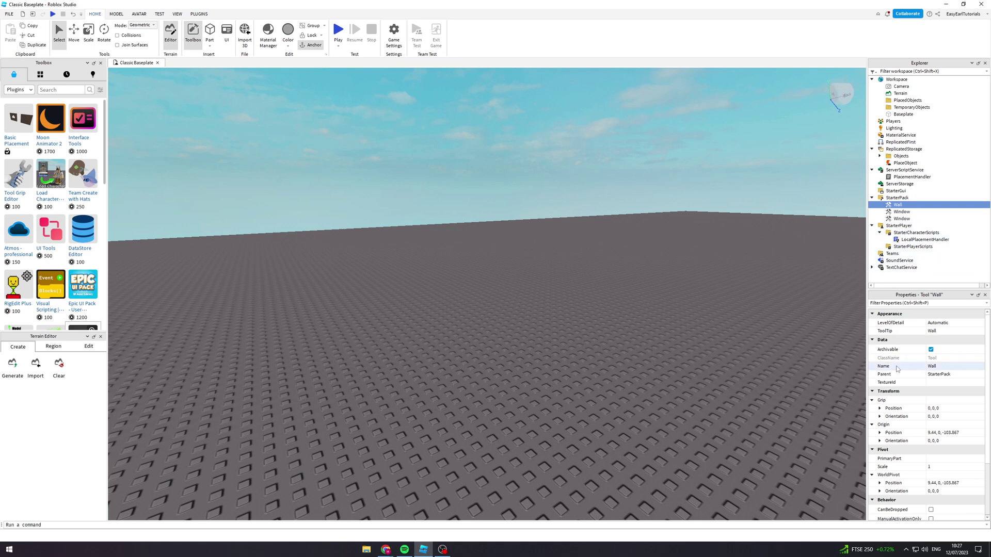
Step: Start a play test and walk the character forward across the baseplate
left_click(343, 30)
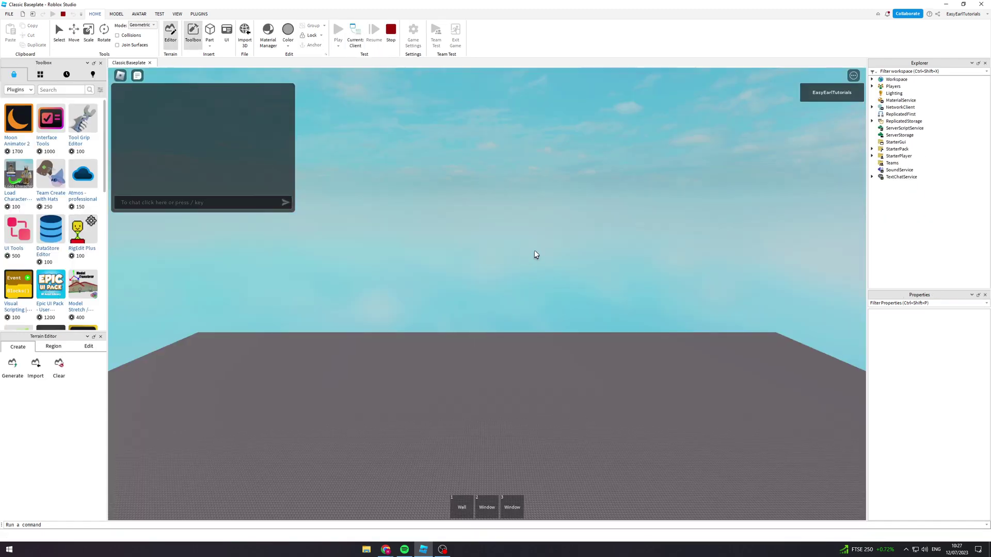
key("w")
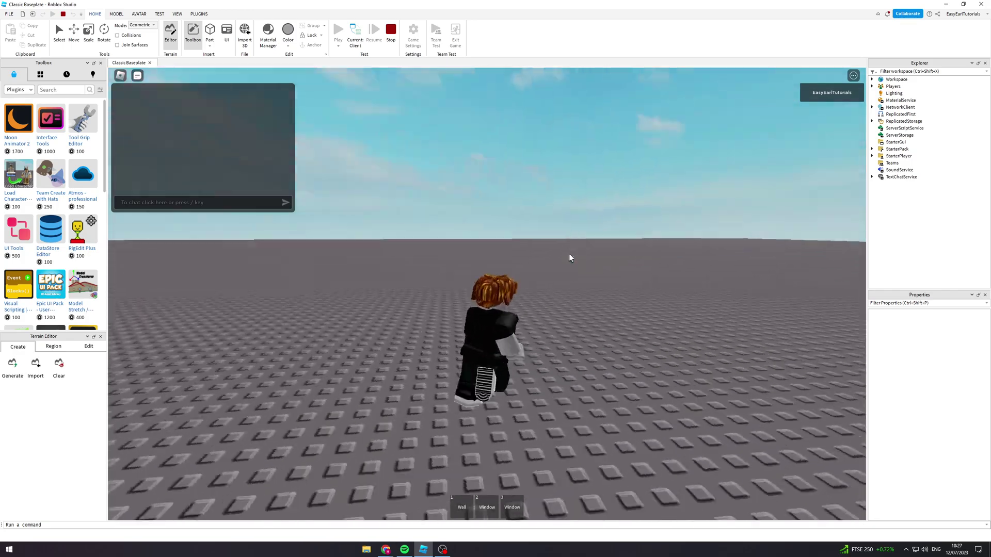
right_click_drag(569, 253, 575, 248)
Step: Equip the Wall tool, position the log wall ahead of the character and place it on the baseplate
key("1")
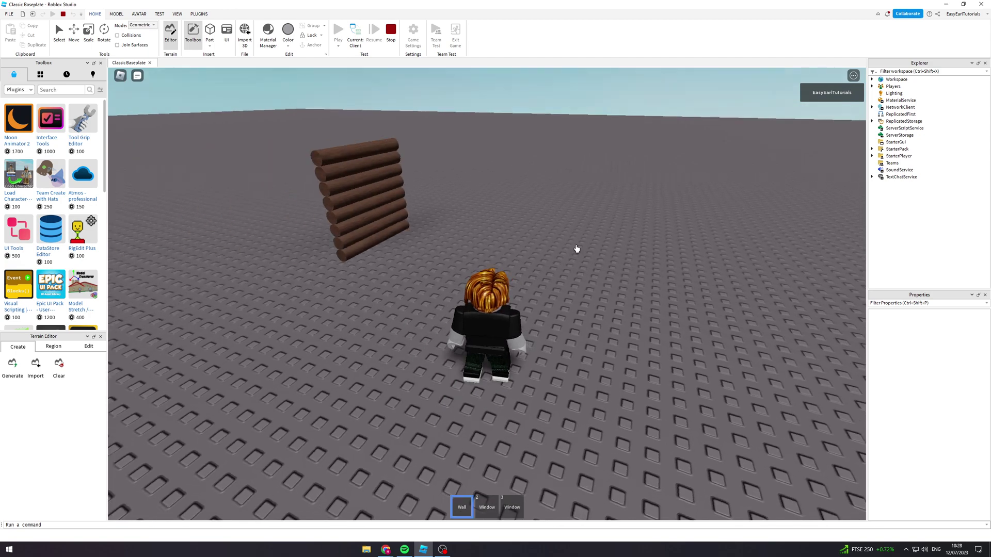
key("d")
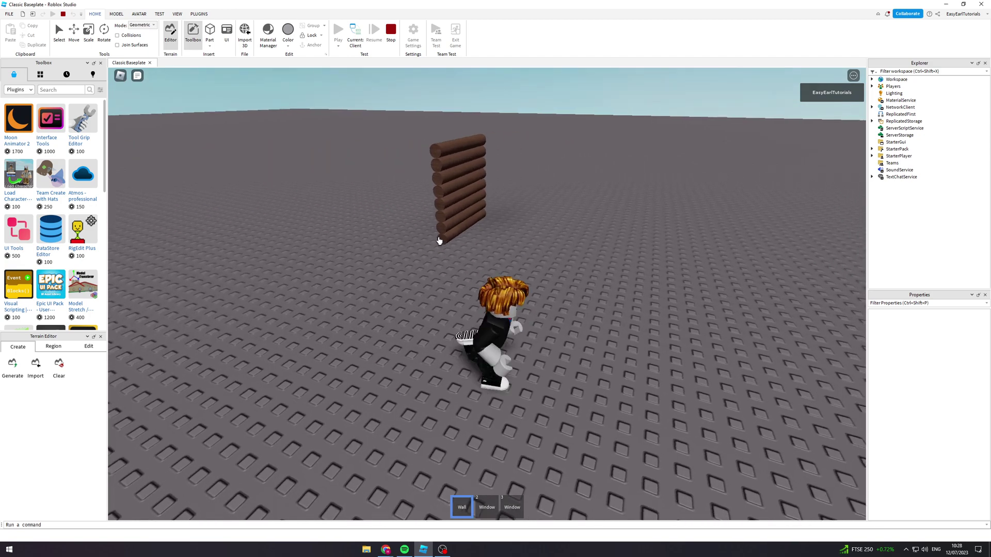
key("w")
key("a")
key("w")
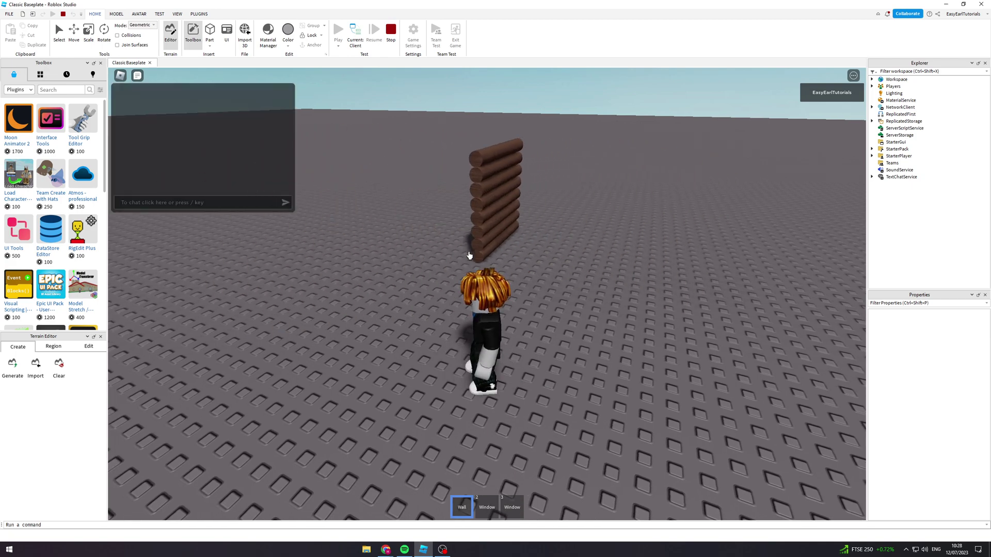
right_click_drag(428, 283, 428, 283)
key("d")
key("s")
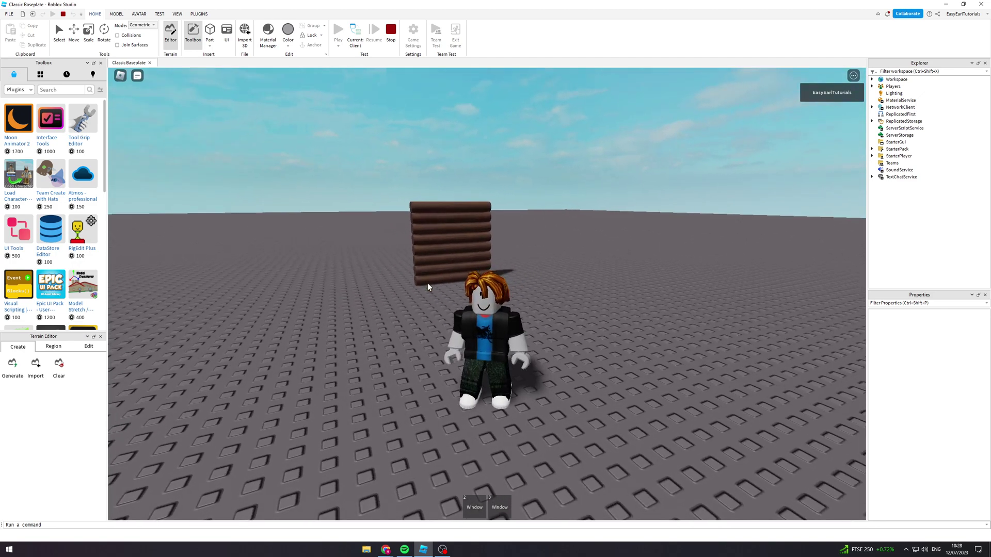
Step: Equip the first Window tool and place the window section directly beside the placed log wall
key("2")
key("w")
key("d")
key("w")
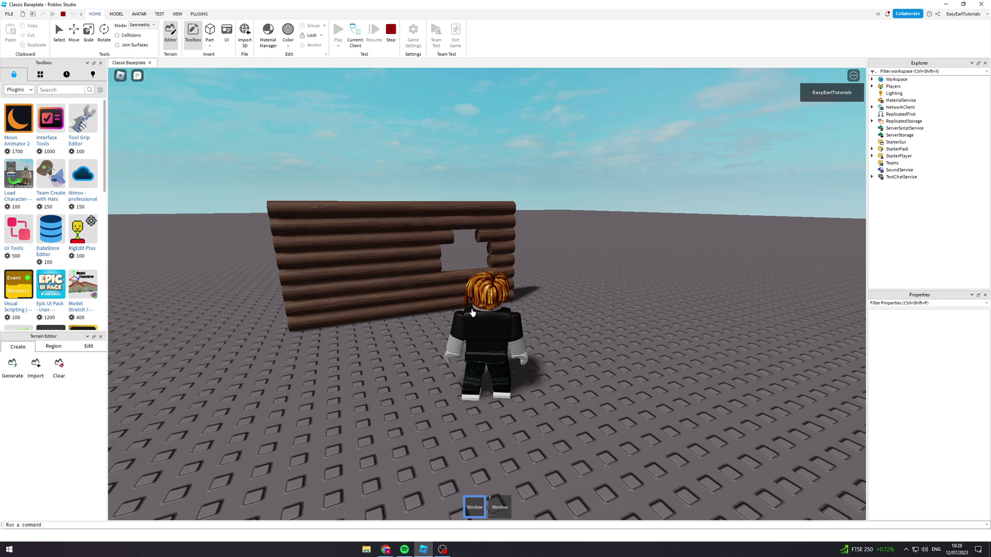
left_click(472, 309)
Step: Walk the character around the placed wall and window sections to view them from the other side
key("a")
right_click_drag(472, 309, 472, 308)
key("w")
key("d")
key("w")
key("d")
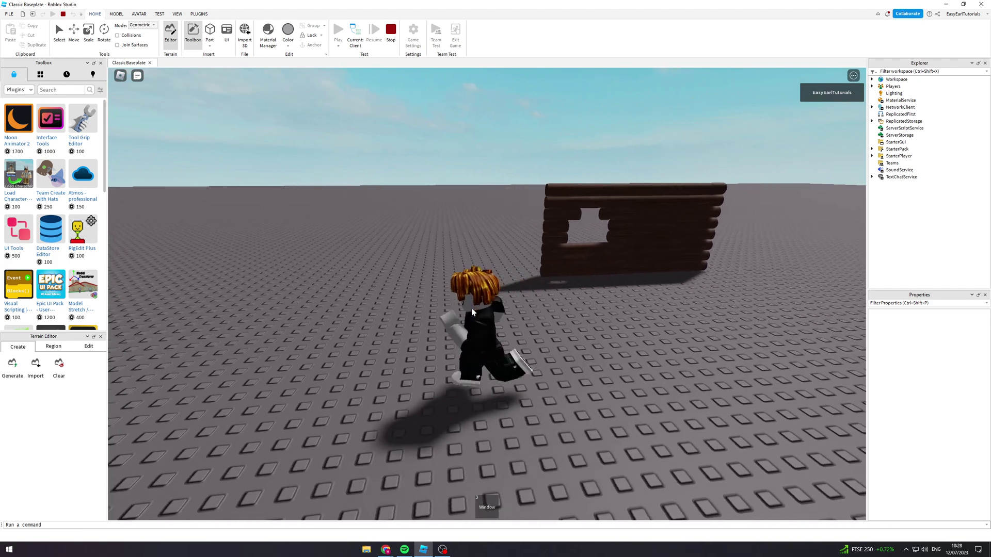
Step: Equip the remaining Window tool, align the section with the end of the log wall beside the first window section, and place it
key("3")
key("w")
key("s")
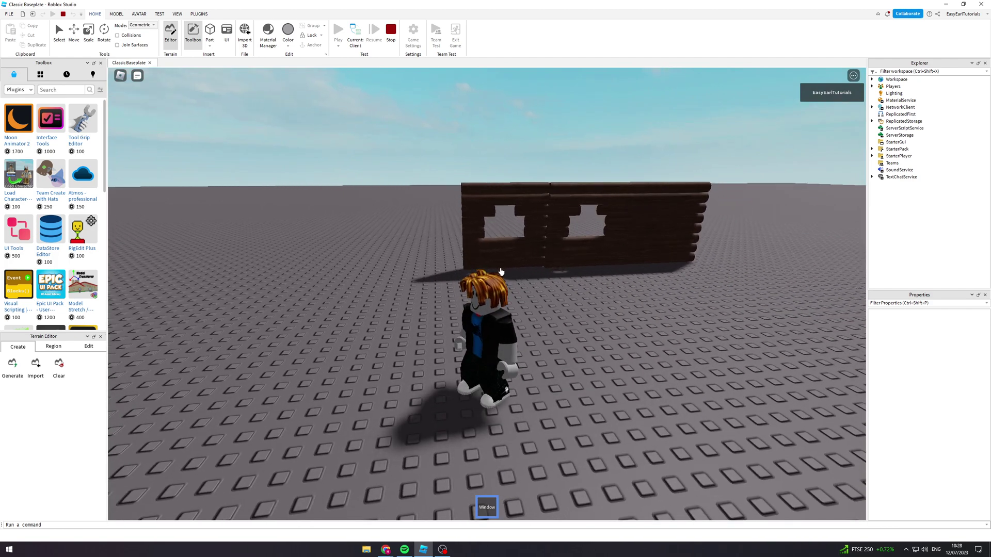
key("w")
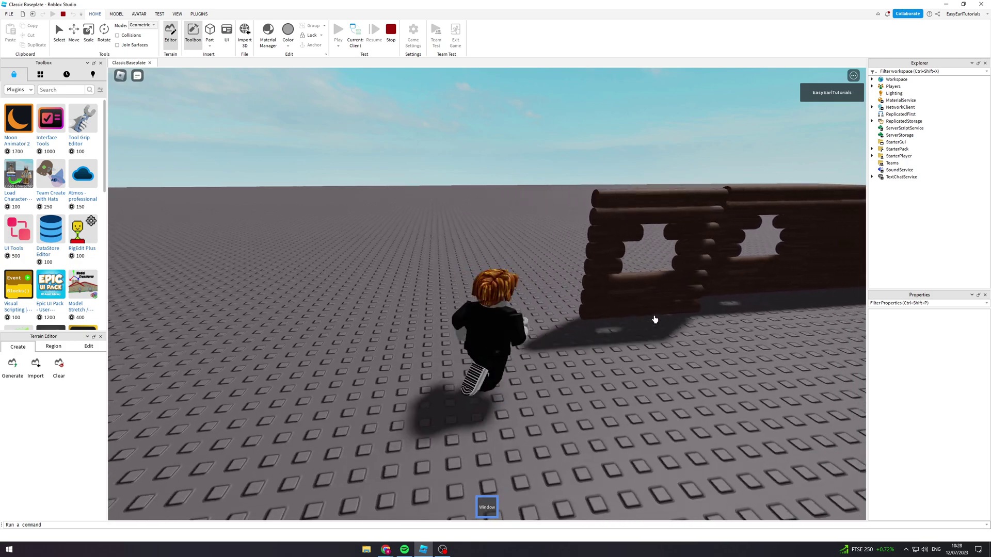
right_click_drag(639, 319, 639, 320)
key("s")
key("w")
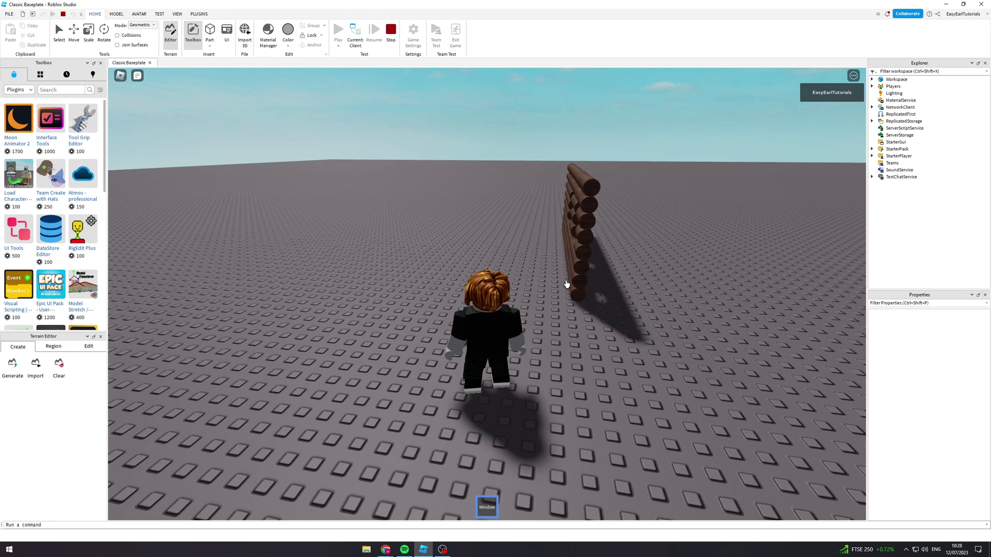
key("w")
key("a")
right_click_drag(610, 286, 610, 286)
Step: Walk and jump the character past the log wall and turn the camera to view all its placed sections together
key("w")
key("a")
key("w")
key("space")
key("w")
key("space")
right_click_drag(434, 270, 434, 270)
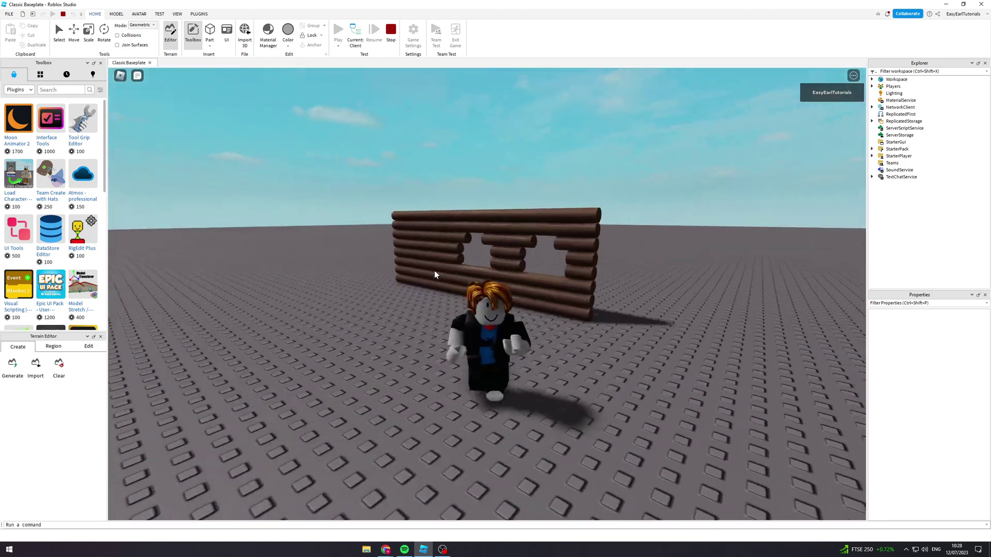
Step: Walk and jump the character around the finished wall, stopping close in front of its window openings to inspect them
key("w")
key("w")
key("space")
right_click_drag(535, 271, 465, 271)
key("w")
key("space")
key("w")
key("space")
key("w")
key("space")
key("w")
key("space")
key("w")
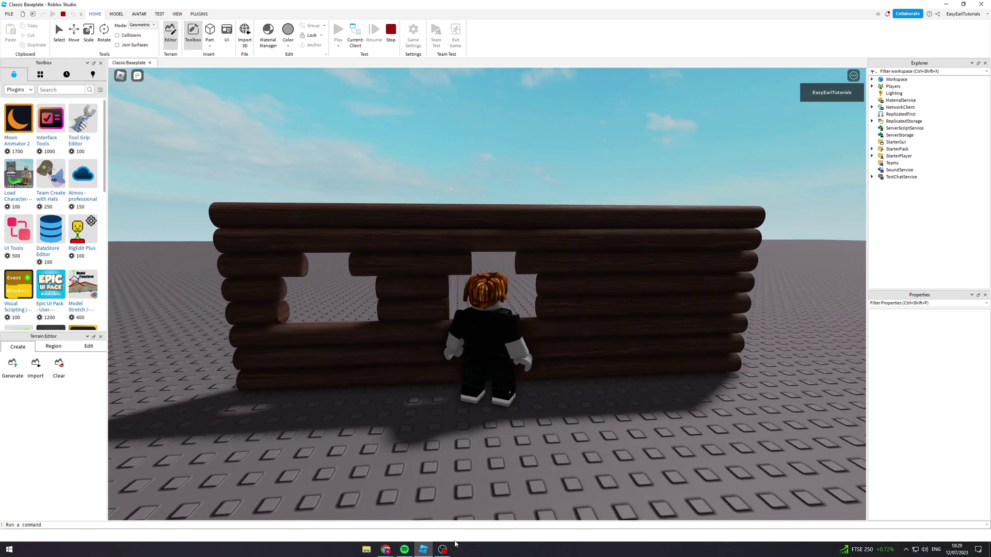
mouse_move(442, 548)
mouse_move(445, 524)
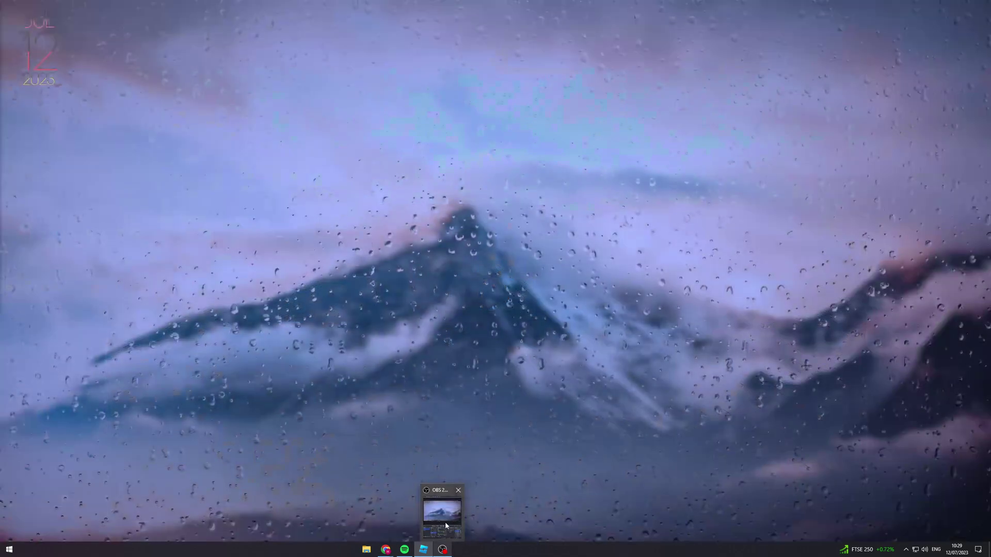